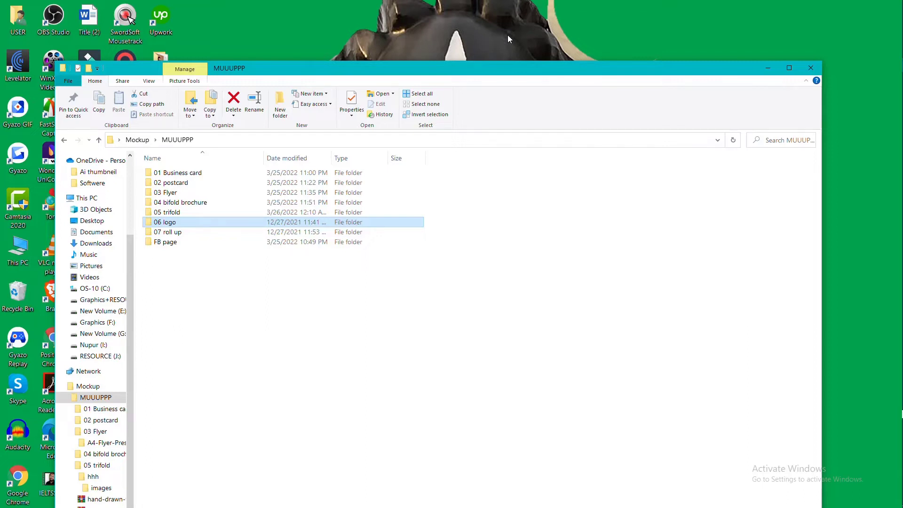
# Step: Open the logo mockup file 42.psd from the 06 logo folder in Photoshop
pyautogui.doubleClick(194, 223)
pyautogui.click(154, 178)
pyautogui.rightClick(154, 178)
pyautogui.click(201, 189)
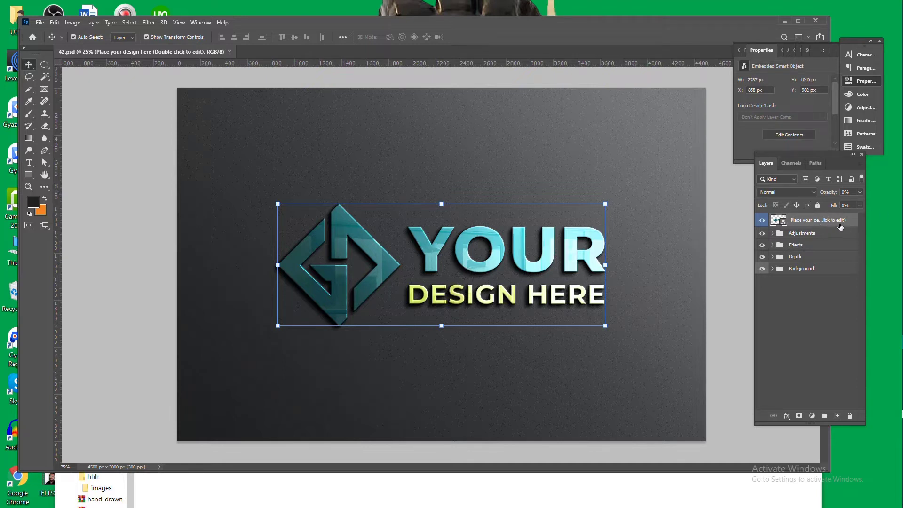
# Step: Open the contents of the "Place your design here" smart object and hide the "Replace With Your Design" layer
pyautogui.doubleClick(782, 223)
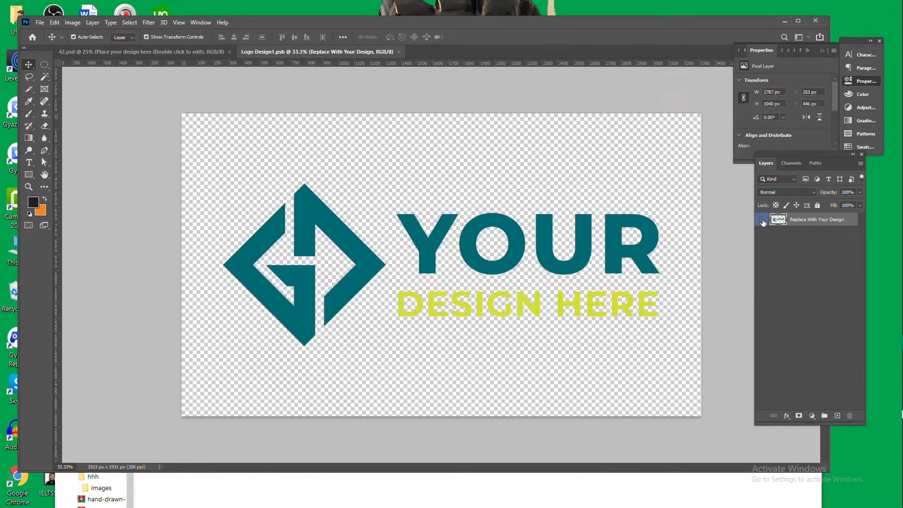
pyautogui.click(763, 222)
# Step: Switch to File Explorer and browse to the com folder inside the AC club project folder
pyautogui.moveTo(899, 69)
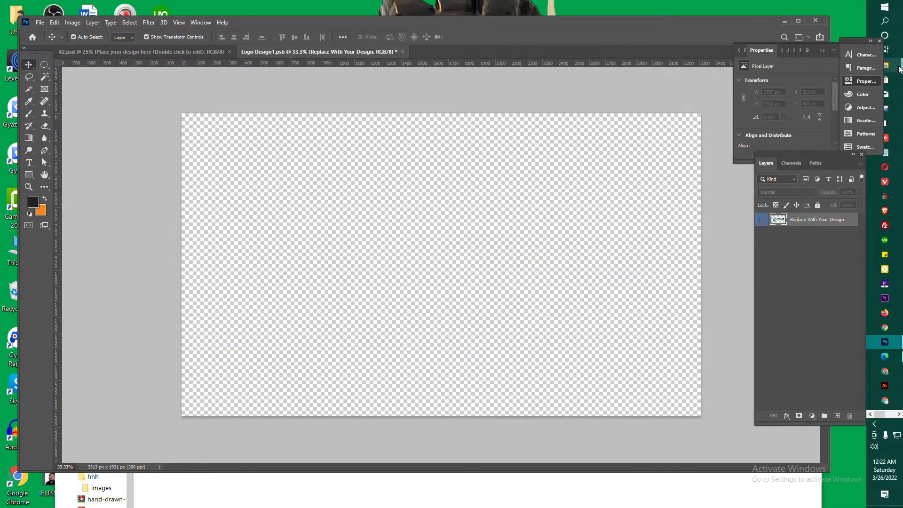
pyautogui.click(826, 107)
pyautogui.click(146, 109)
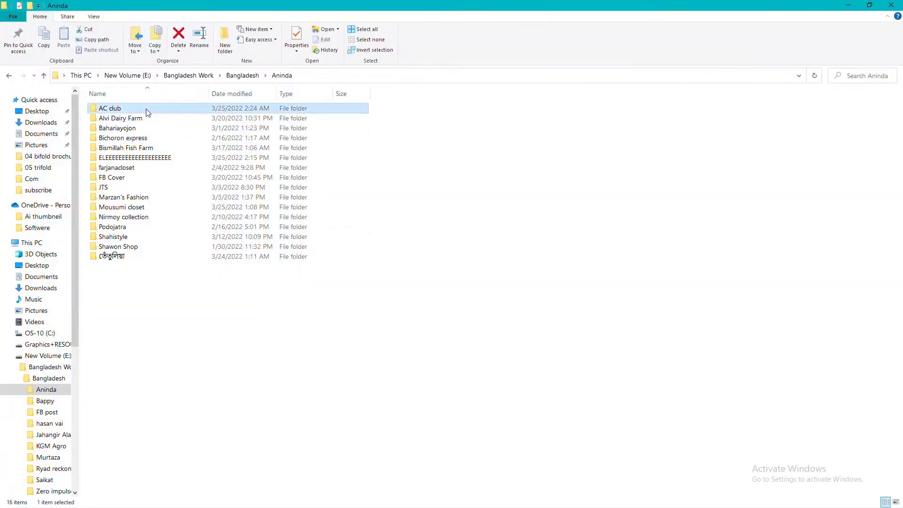
pyautogui.doubleClick(147, 112)
pyautogui.doubleClick(146, 111)
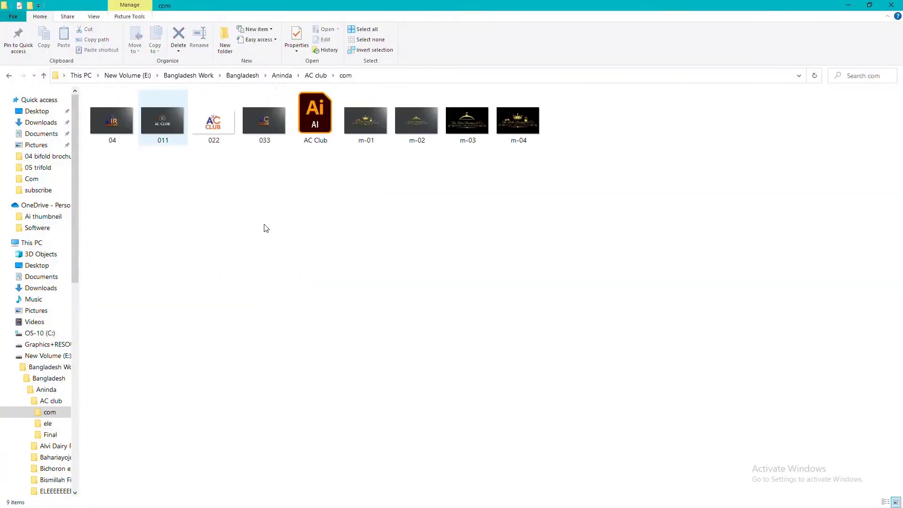
pyautogui.click(44, 76)
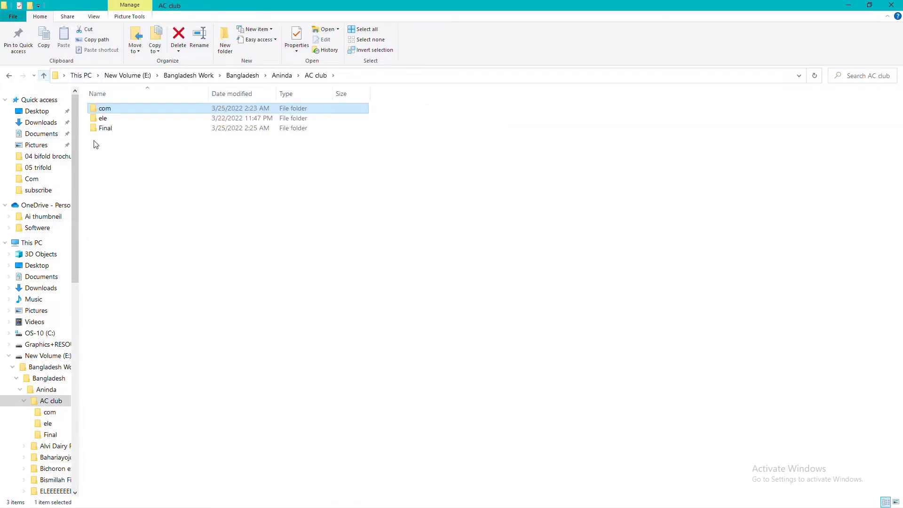
pyautogui.doubleClick(114, 109)
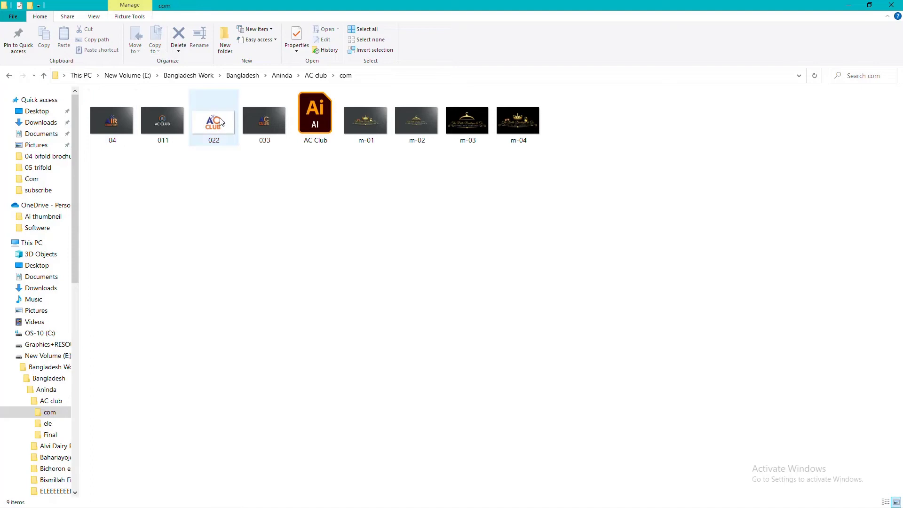
pyautogui.moveTo(218, 117); pyautogui.dragTo(675, 264)
pyautogui.click(870, 7)
pyautogui.moveTo(475, 203); pyautogui.dragTo(638, 249)
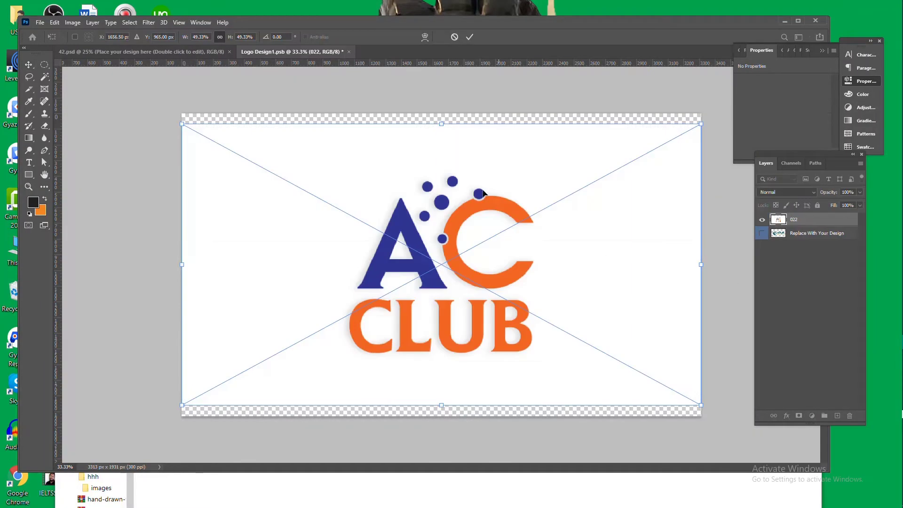
pyautogui.click(469, 37)
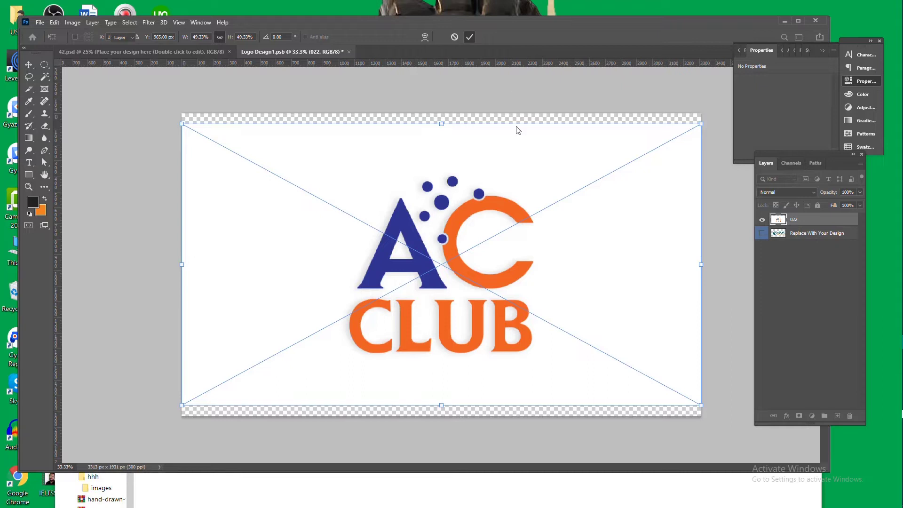
pyautogui.press('Delete')
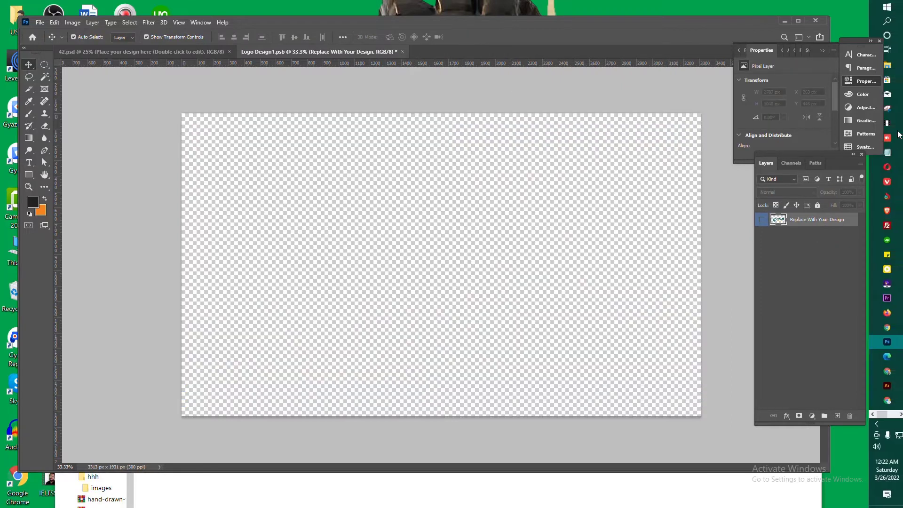
# Step: Return to the com folder in File Explorer and open the AC Club Illustrator file
pyautogui.moveTo(891, 67)
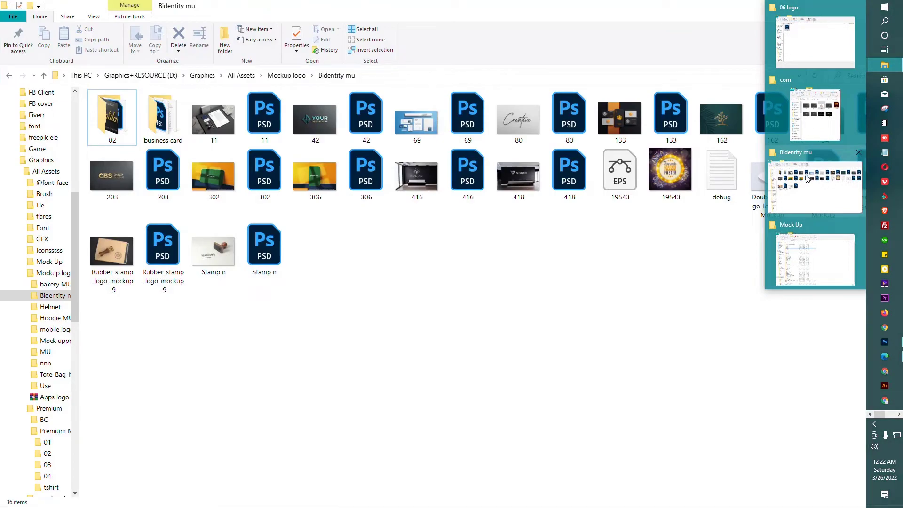
pyautogui.click(815, 116)
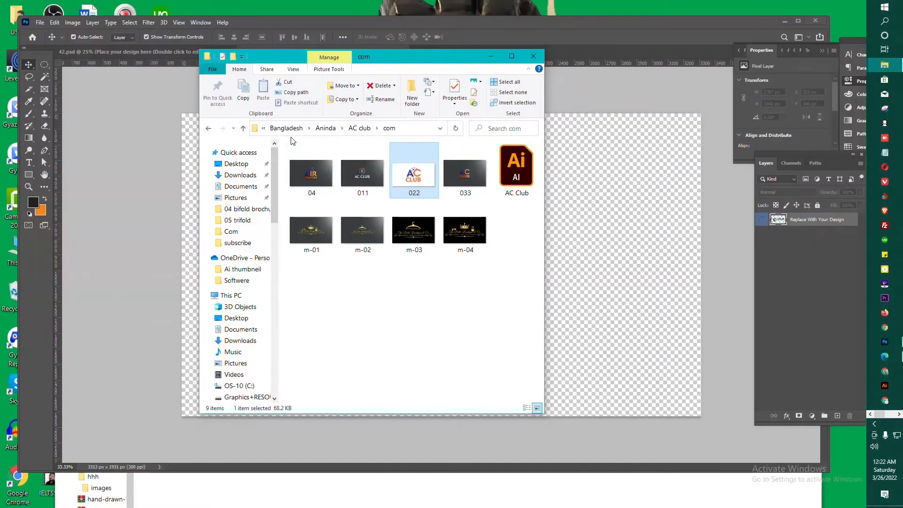
pyautogui.click(518, 168)
pyautogui.rightClick(517, 168)
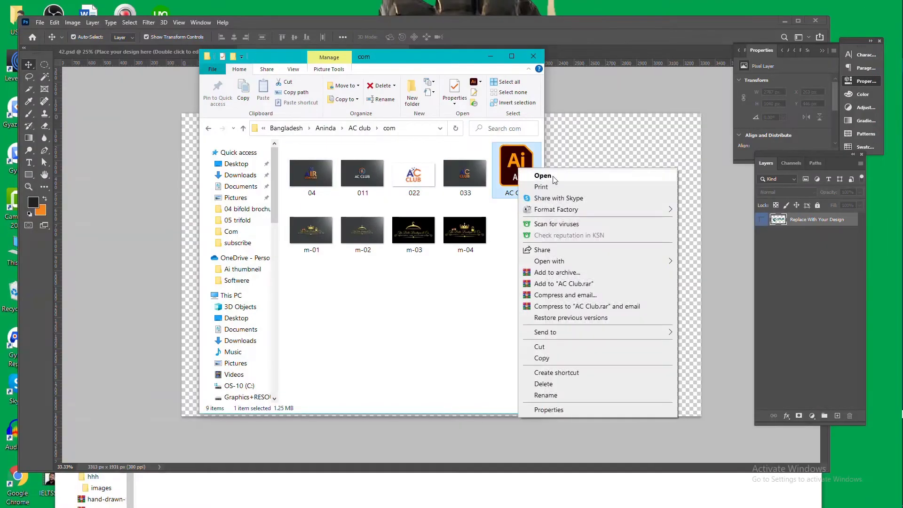
pyautogui.click(552, 175)
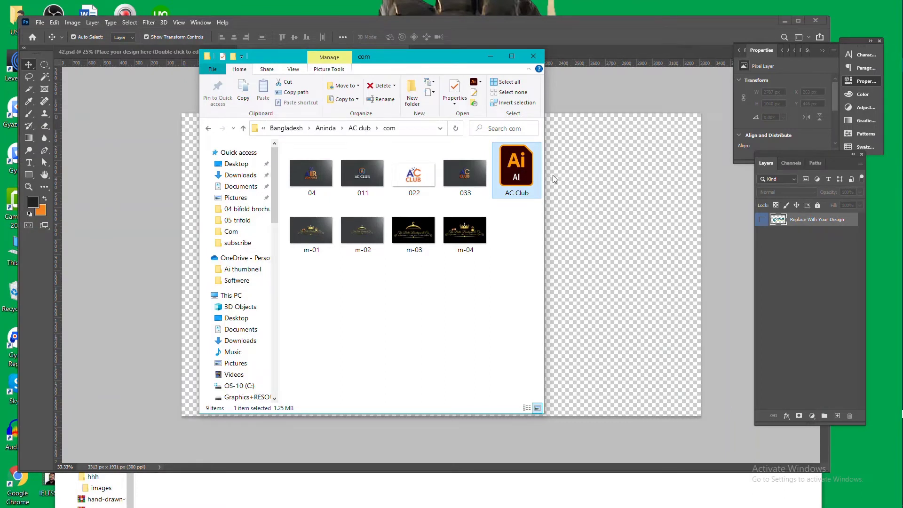
# Step: Open the AC club project's Final folder in thumbnail view and select the last Air-ComFort logo image
pyautogui.click(243, 129)
pyautogui.doubleClick(304, 183)
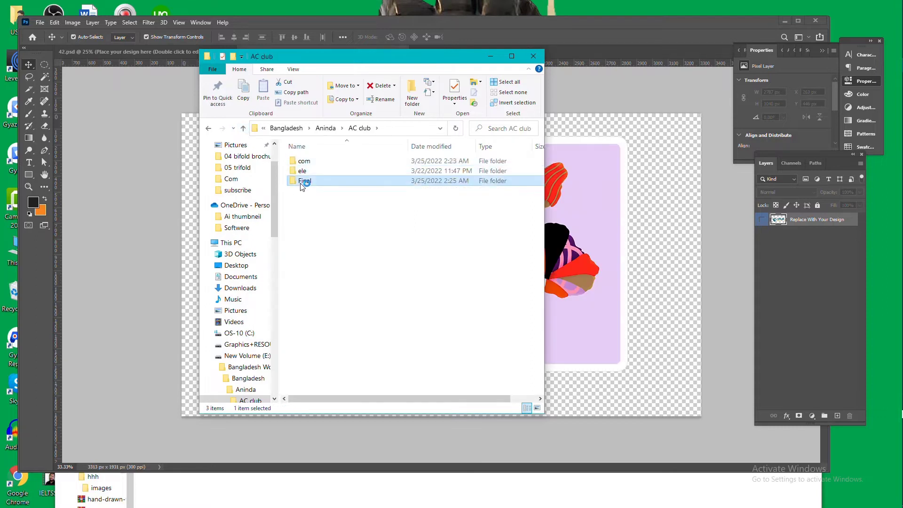
pyautogui.click(536, 408)
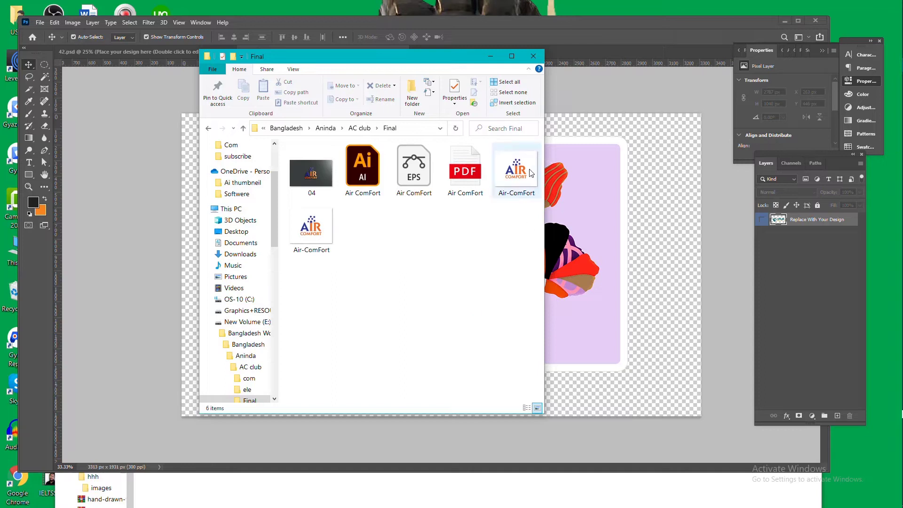
pyautogui.click(315, 235)
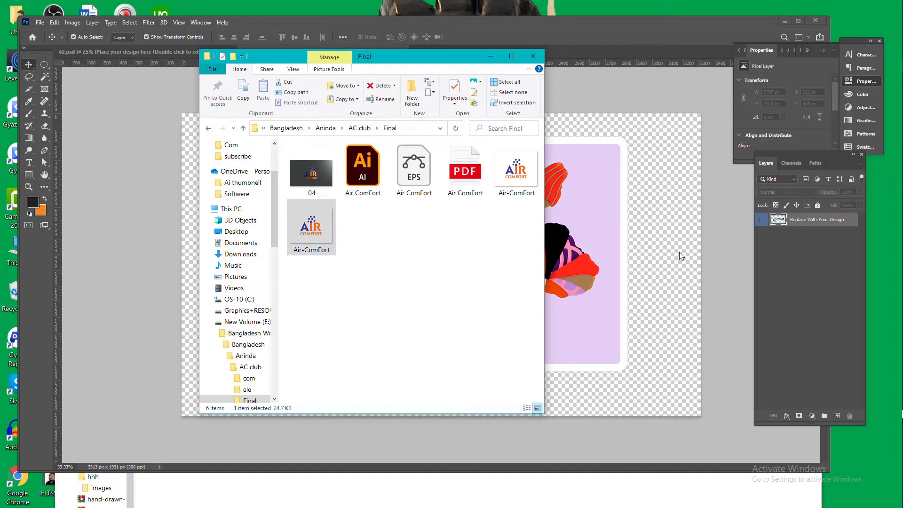
pyautogui.click(675, 250)
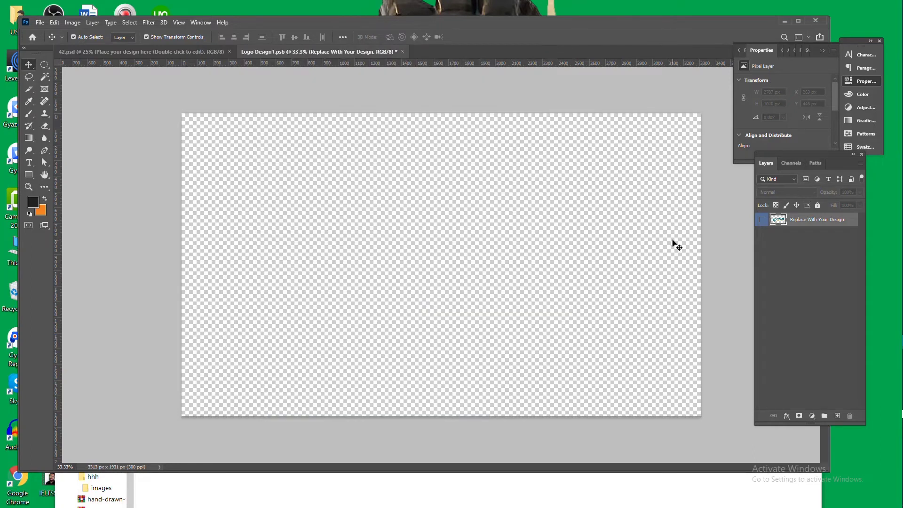
# Step: Place the transparent Air-ComFort logo in the Logo Design1.psb document and save it to update the 42.psd mockup
pyautogui.moveTo(884, 65)
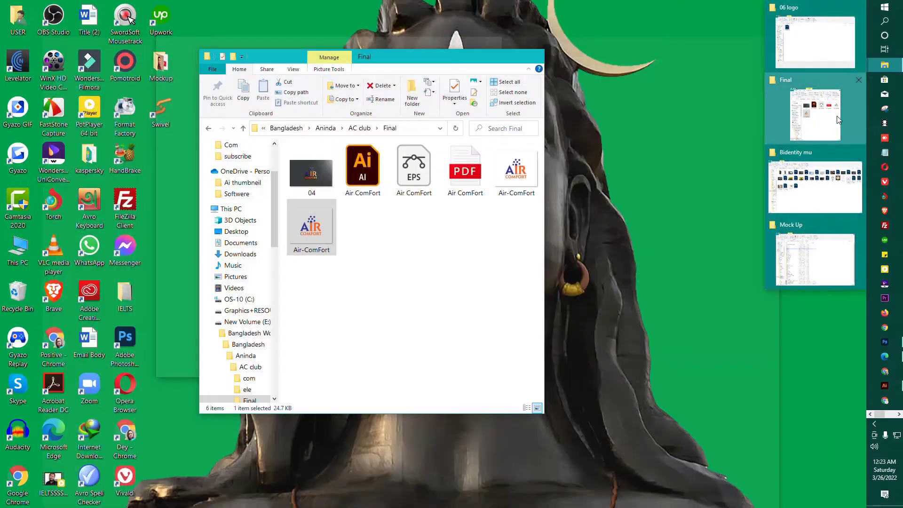
pyautogui.click(840, 104)
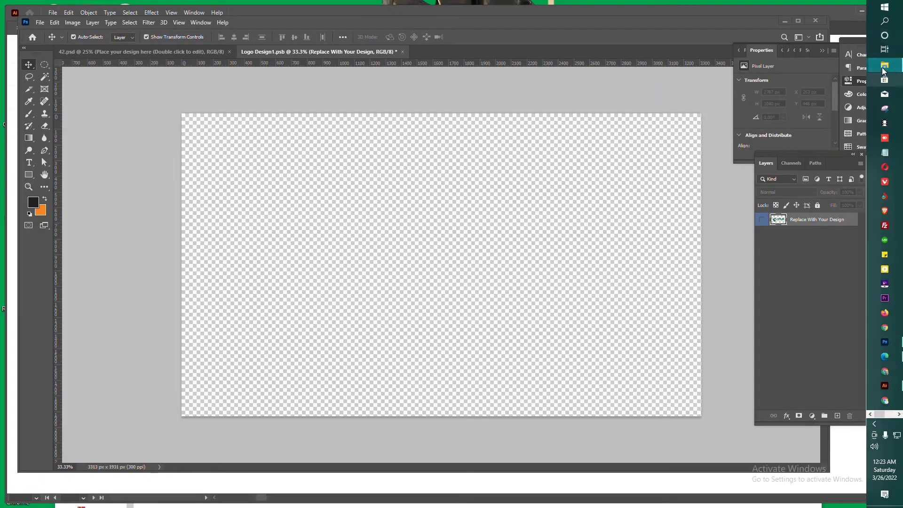
pyautogui.moveTo(884, 65)
pyautogui.click(816, 121)
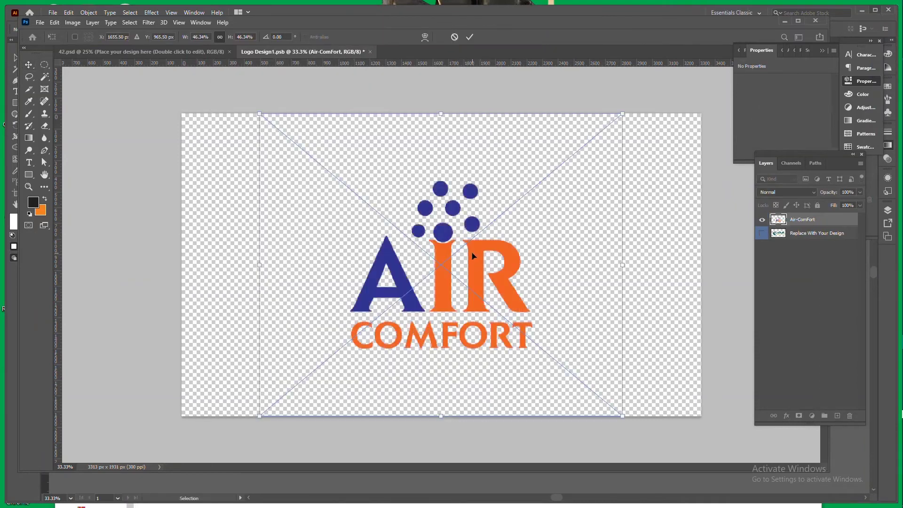
pyautogui.click(470, 38)
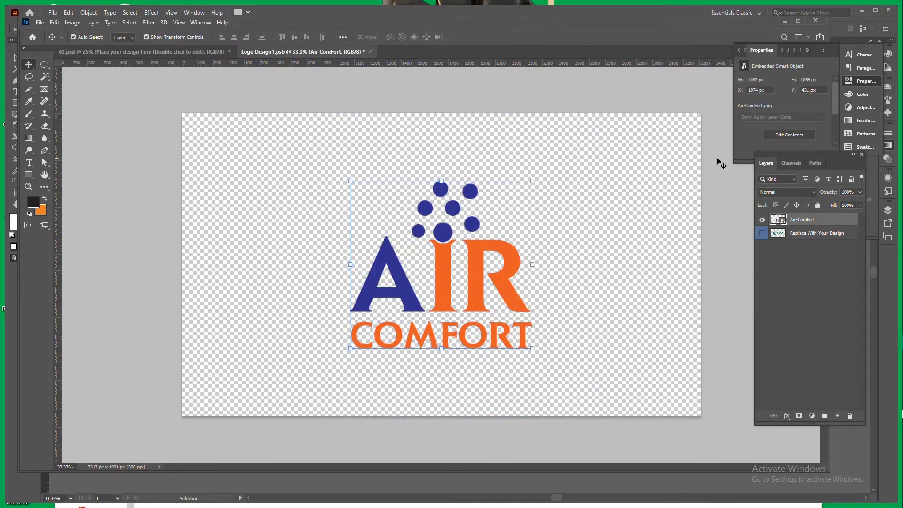
pyautogui.hotkey('ctrl', 's')
pyautogui.click(181, 52)
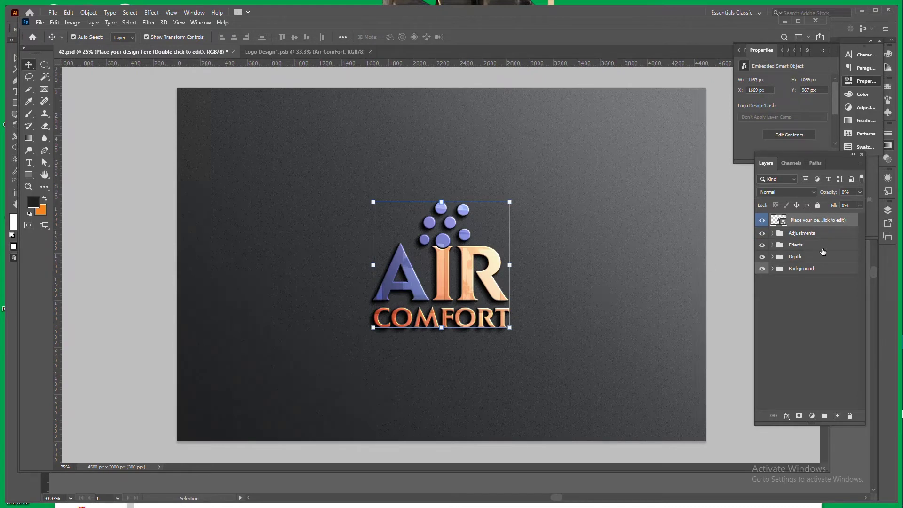
# Step: Expand the Adjustments and Effects groups and compare the mockup with and without the Light, Sky Light, Exposure and Contrast layers
pyautogui.click(772, 233)
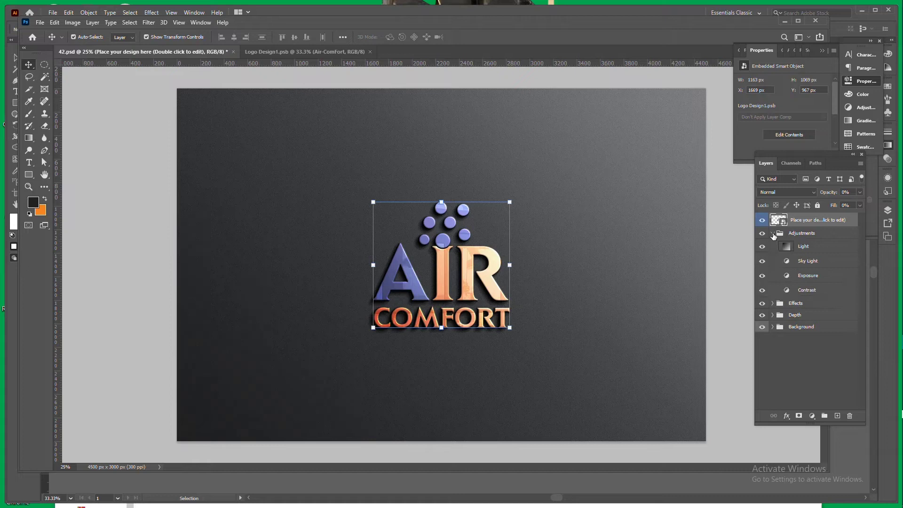
pyautogui.click(772, 233)
pyautogui.click(772, 245)
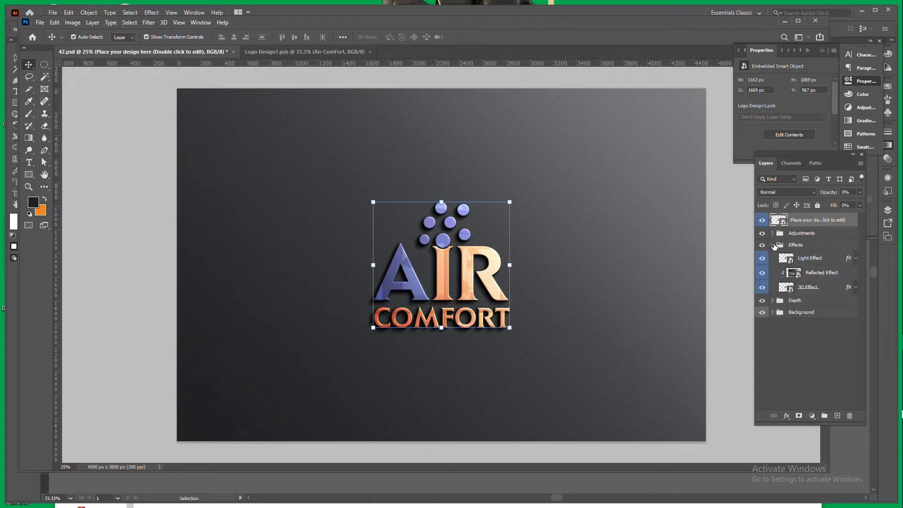
pyautogui.click(773, 233)
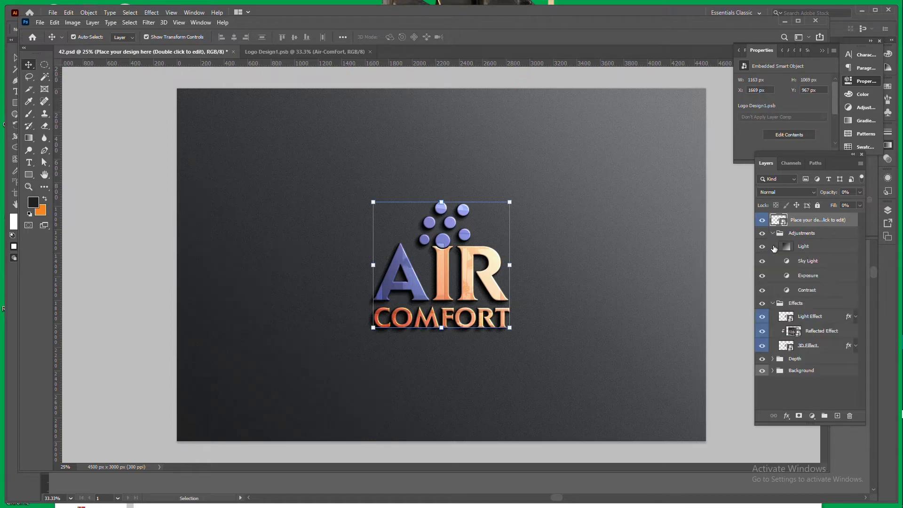
pyautogui.click(762, 247)
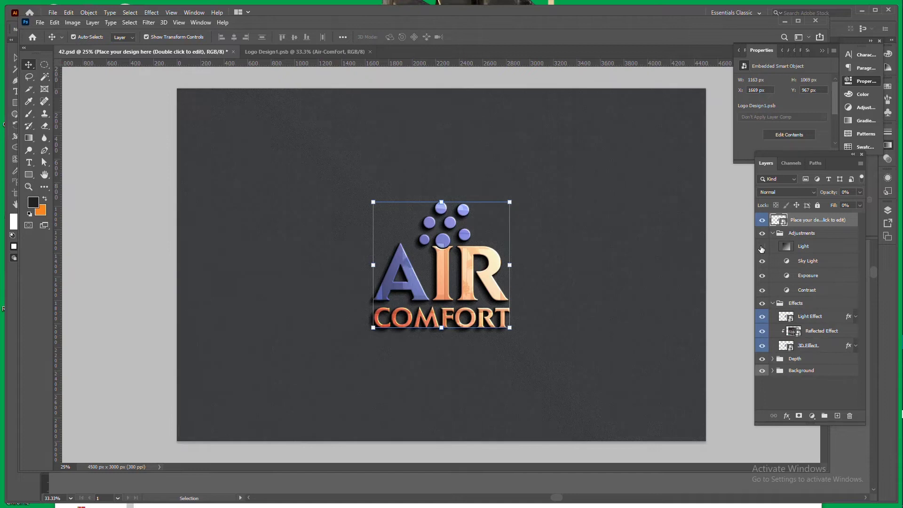
pyautogui.click(762, 247)
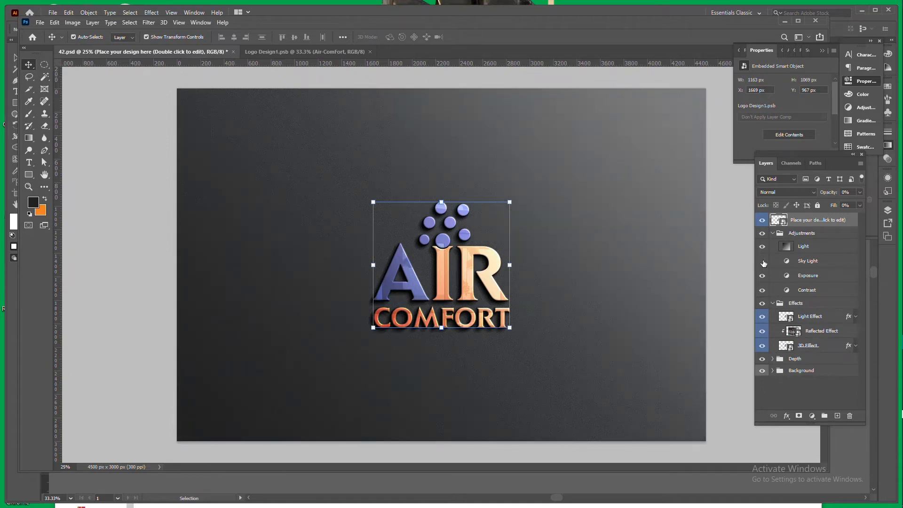
pyautogui.click(763, 276)
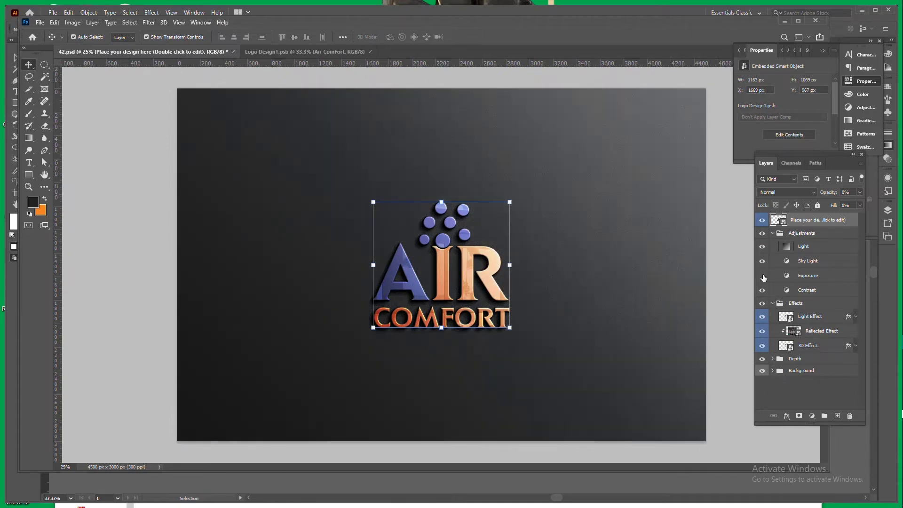
pyautogui.click(763, 276)
pyautogui.click(763, 290)
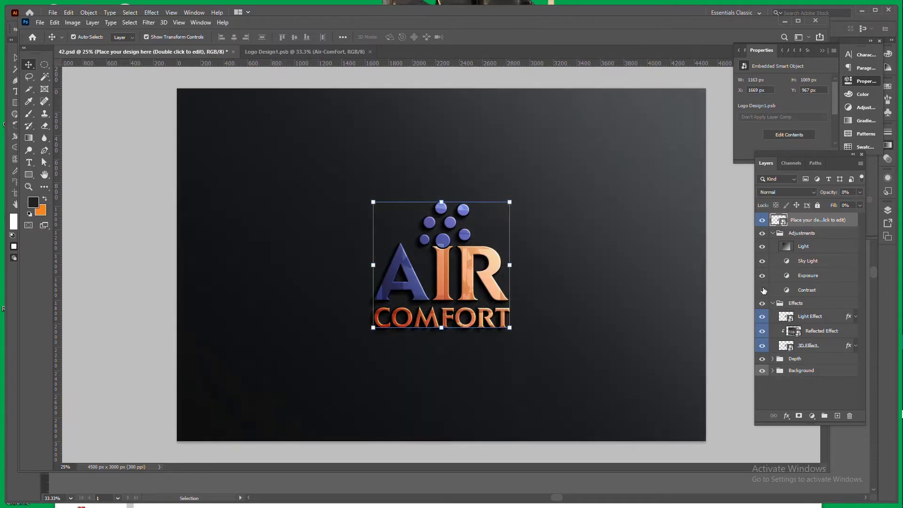
pyautogui.click(763, 290)
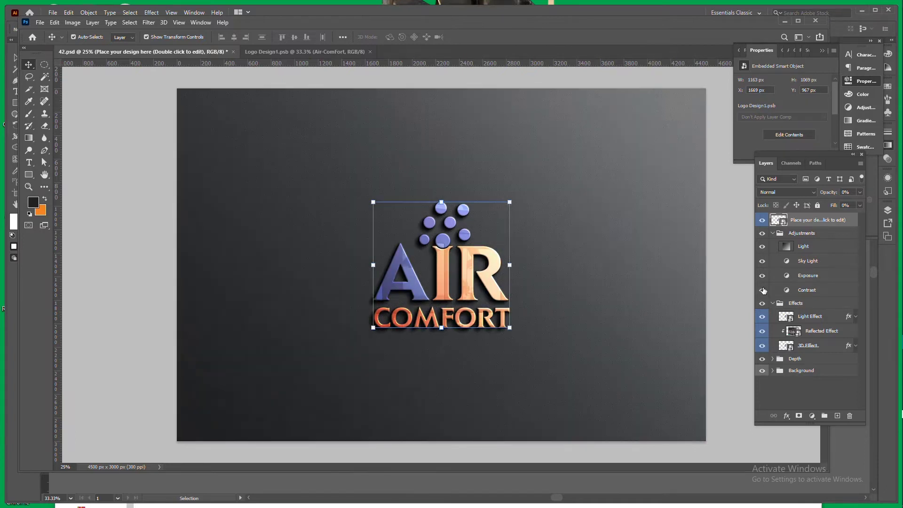
# Step: Preview the mockup without the Light Effect layer, and hide the Reflected Effect layer in the Effects group
pyautogui.click(761, 318)
pyautogui.click(762, 318)
pyautogui.click(762, 332)
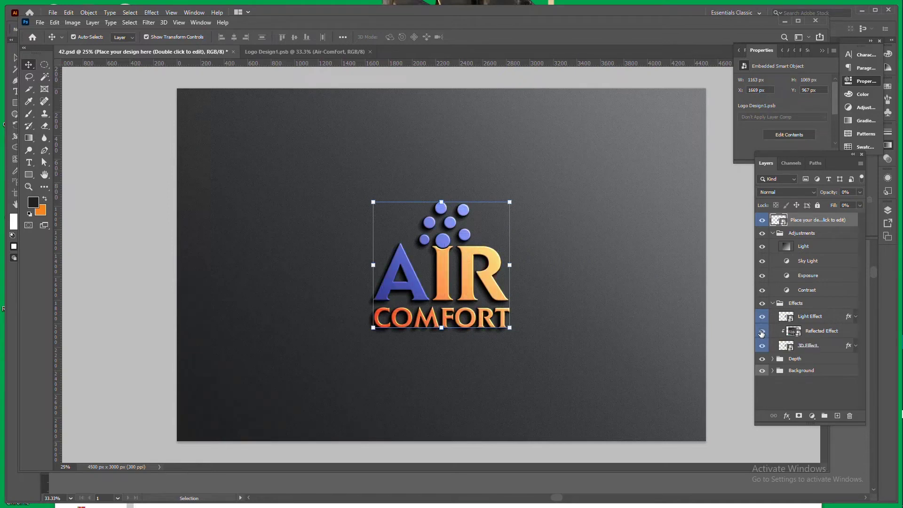
pyautogui.click(761, 333)
pyautogui.click(761, 333)
# Step: Export the mockup for web as a maximum-quality JPEG named 01 in the MUUUPPP folder's 06 logo subfolder
pyautogui.hotkey('ctrl', 'alt', 'shift', 's')
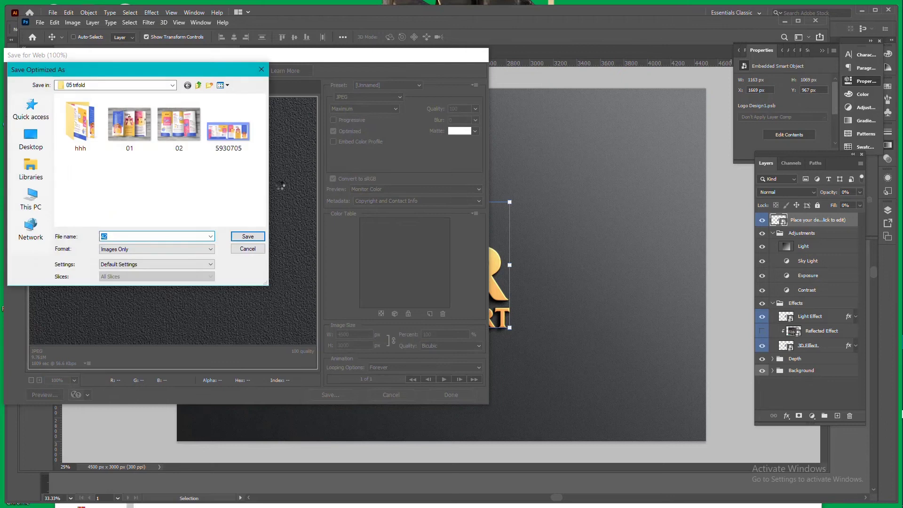
pyautogui.click(198, 86)
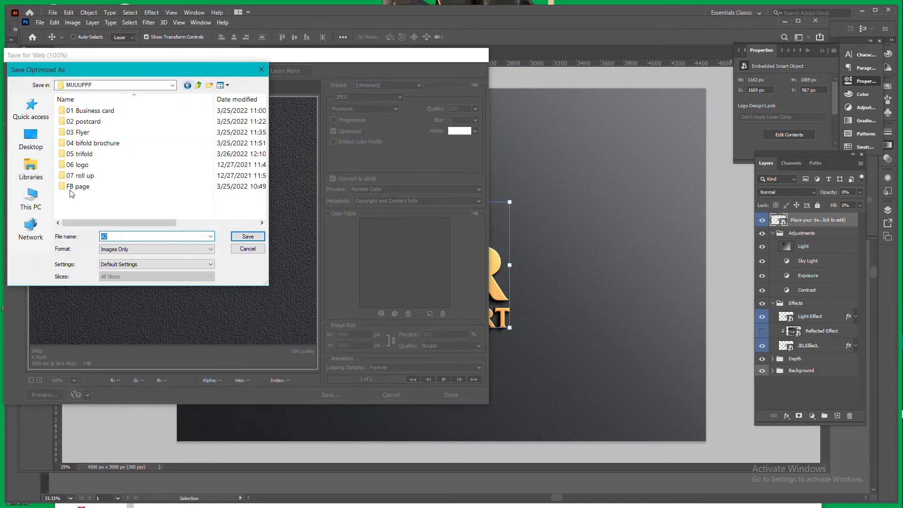
pyautogui.doubleClick(83, 165)
pyautogui.click(136, 235)
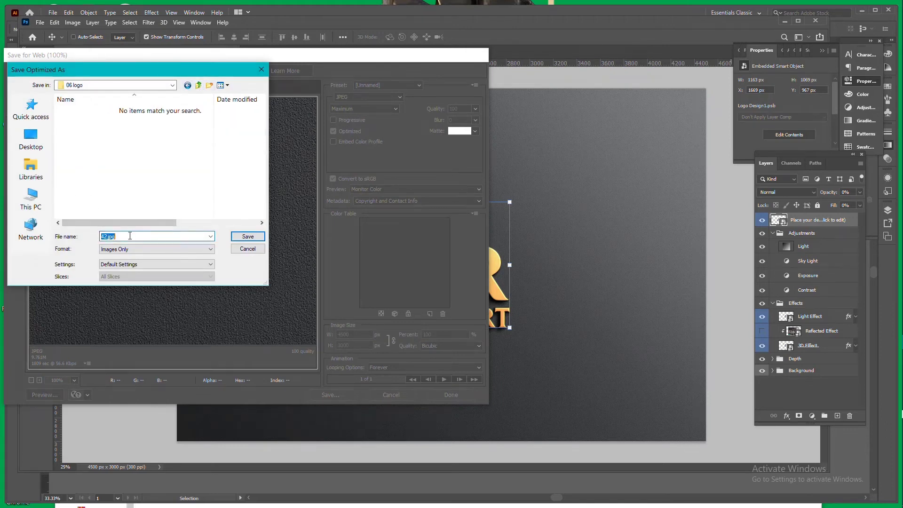
pyautogui.press('Return')
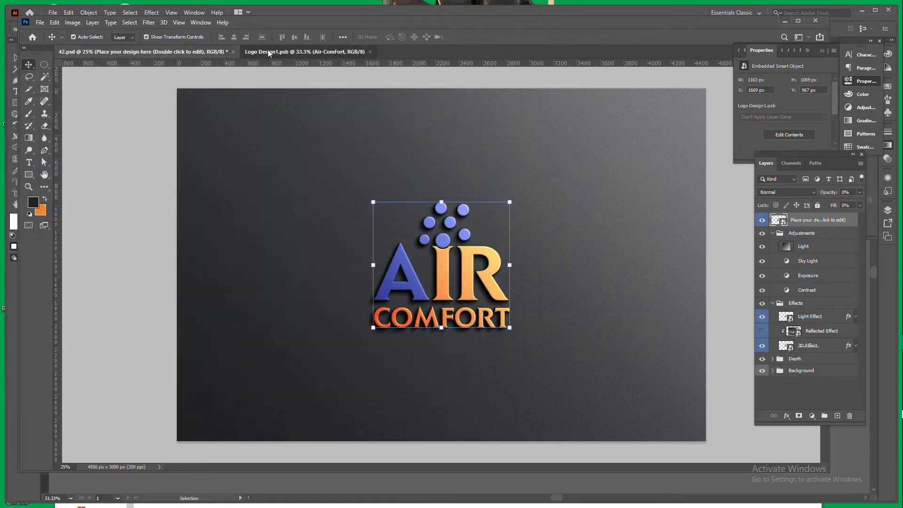
# Step: Delete the Air-Comfort logo from Logo Design1.psb and copy the AC CLUB logo beside the artboard of AC Club.ai in Illustrator
pyautogui.click(268, 50)
pyautogui.press('Delete')
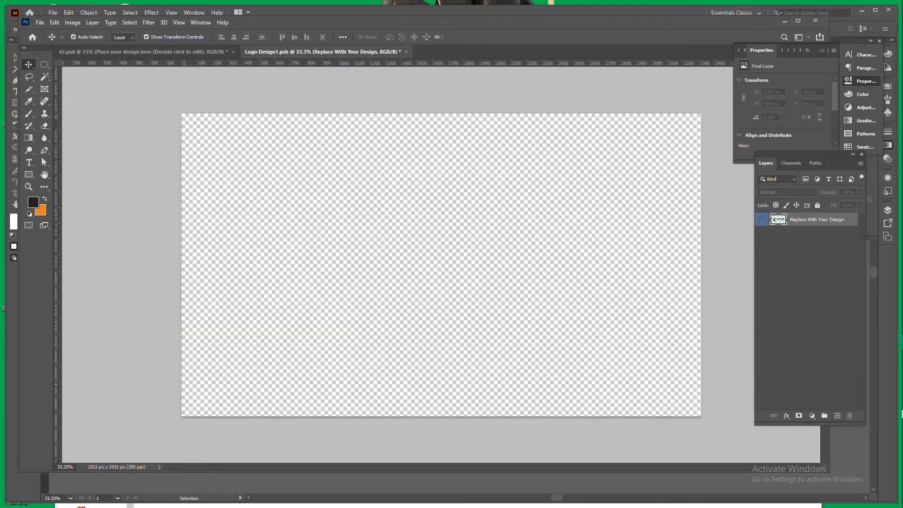
pyautogui.click(894, 388)
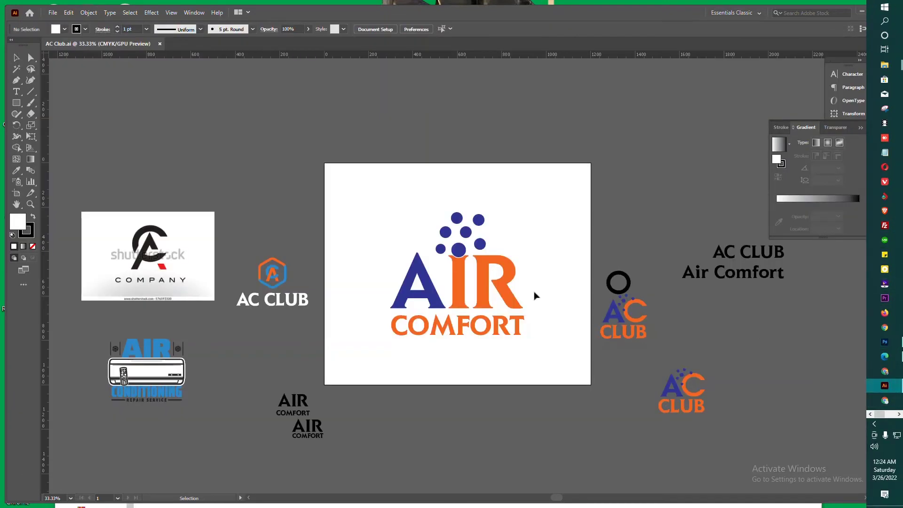
pyautogui.click(632, 322)
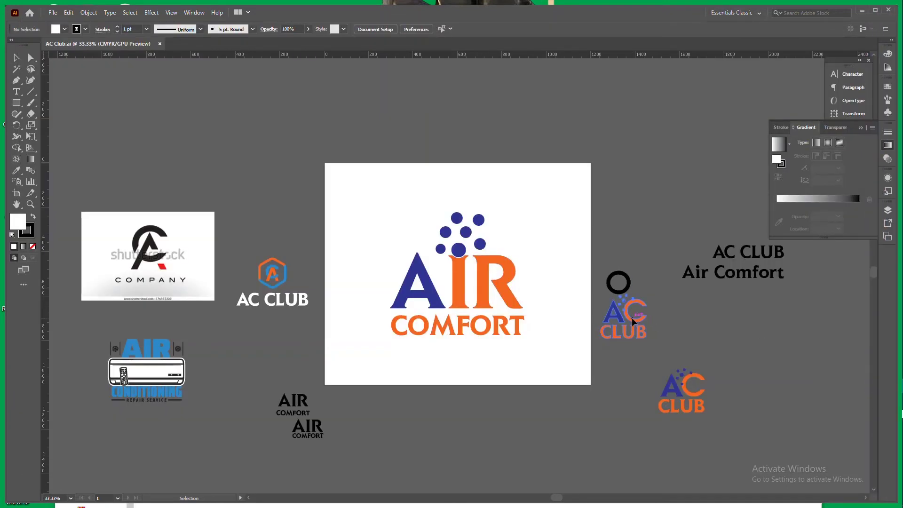
pyautogui.press('a')
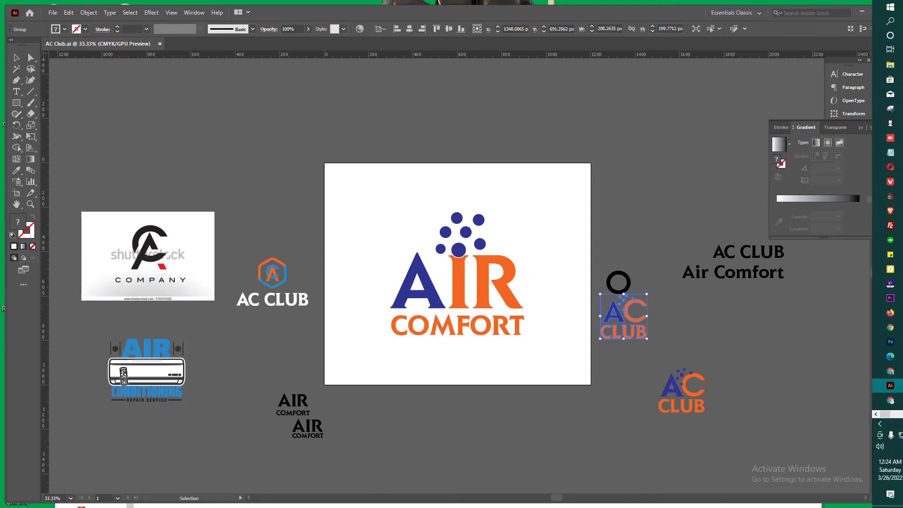
# Step: Paste the AC CLUB logo into Logo Design1.psb in Photoshop as a Smart Object, scale it to 169.82%, and save the document
pyautogui.click(885, 346)
pyautogui.hotkey('ctrl', 'v')
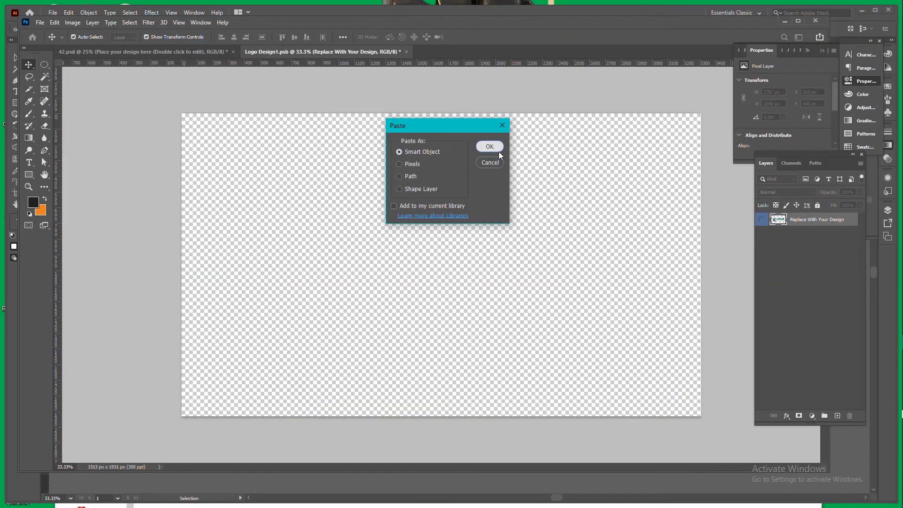
pyautogui.click(489, 147)
pyautogui.moveTo(514, 262); pyautogui.dragTo(560, 260)
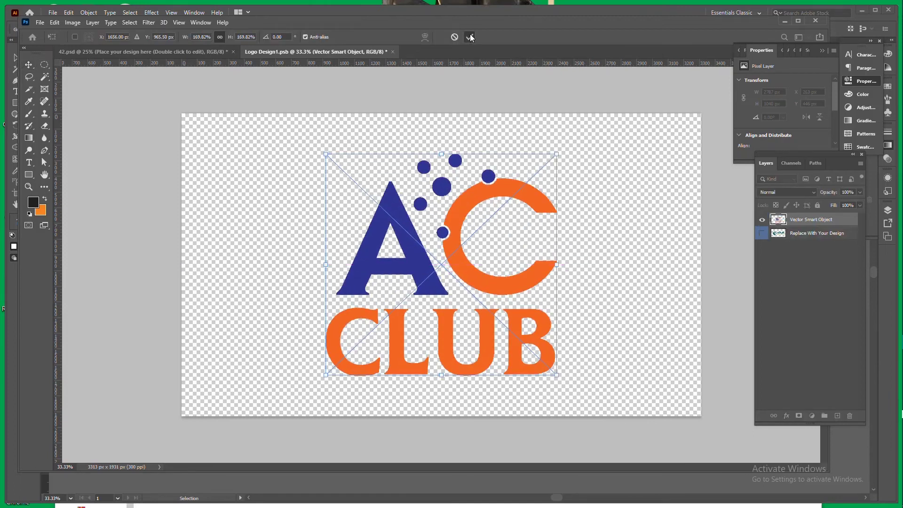
pyautogui.click(470, 37)
pyautogui.hotkey('ctrl', 's')
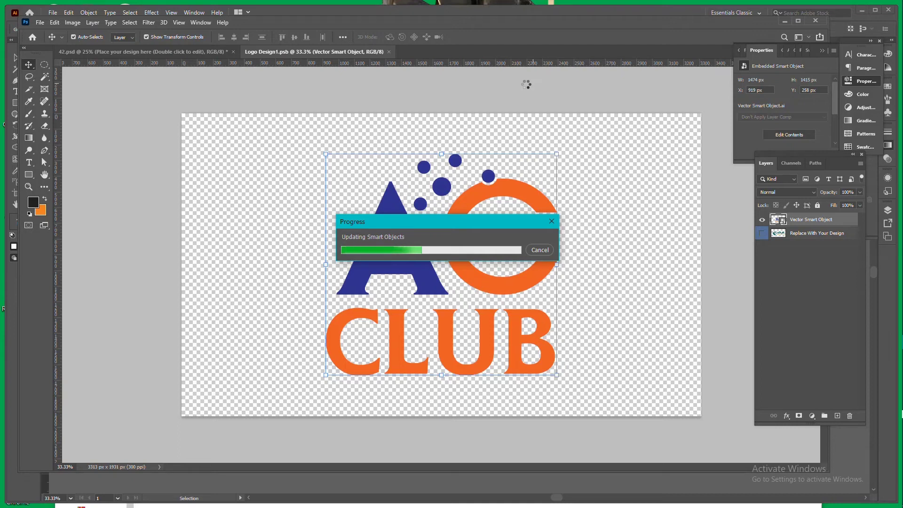
# Step: Return to 42.psd, deselect its layers, and export the AC CLUB mockup as a JPEG named 02 in the 06 logo folder
pyautogui.click(193, 49)
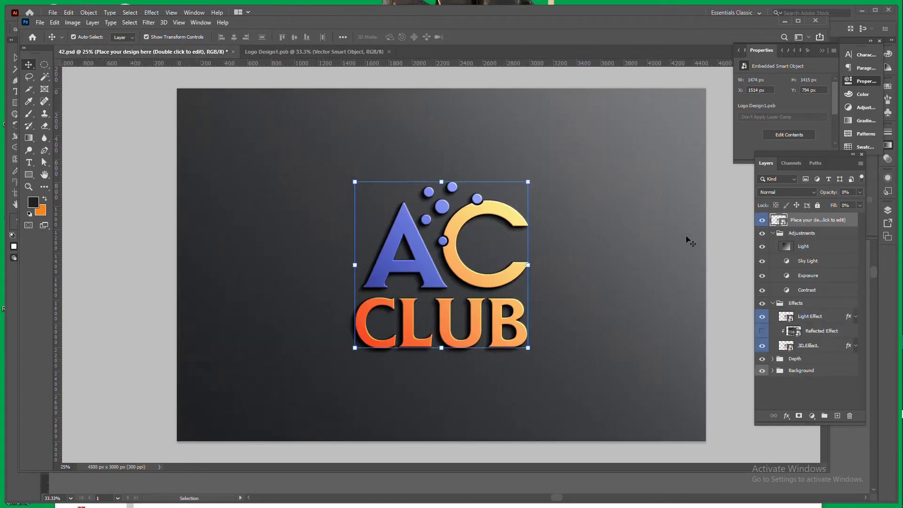
pyautogui.click(715, 260)
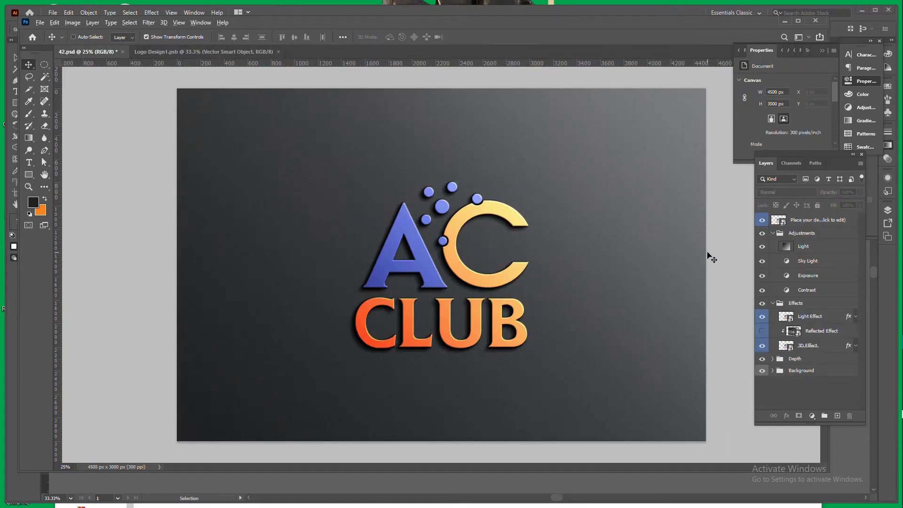
pyautogui.hotkey('ctrl', 'alt', 'shift', 's')
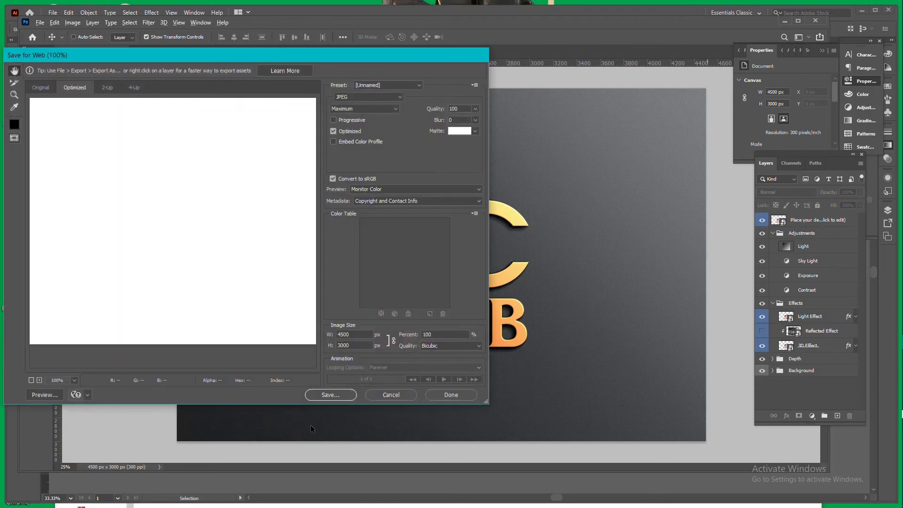
pyautogui.click(333, 395)
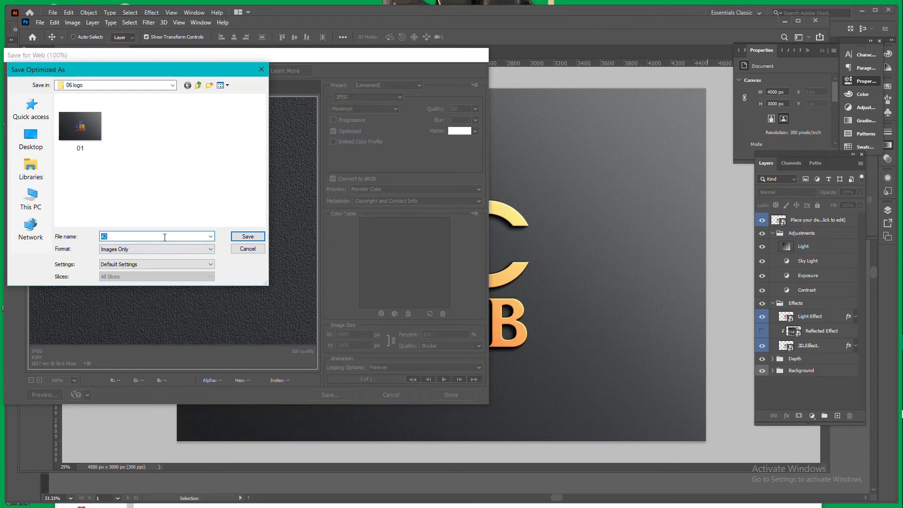
pyautogui.press('Return')
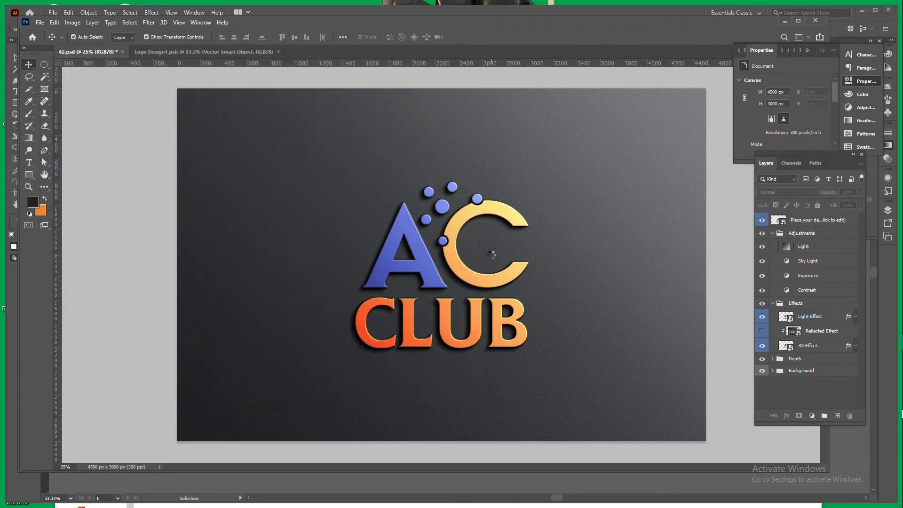
# Step: Minimize Illustrator and Photoshop and open the Desktop's Mockup > MUUUPPP > 06 logo folder in File Explorer
pyautogui.click(862, 10)
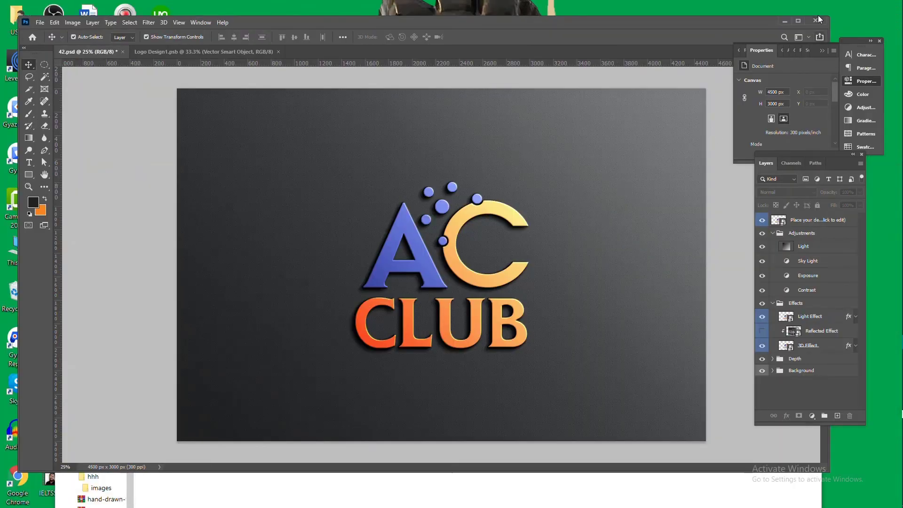
pyautogui.click(783, 19)
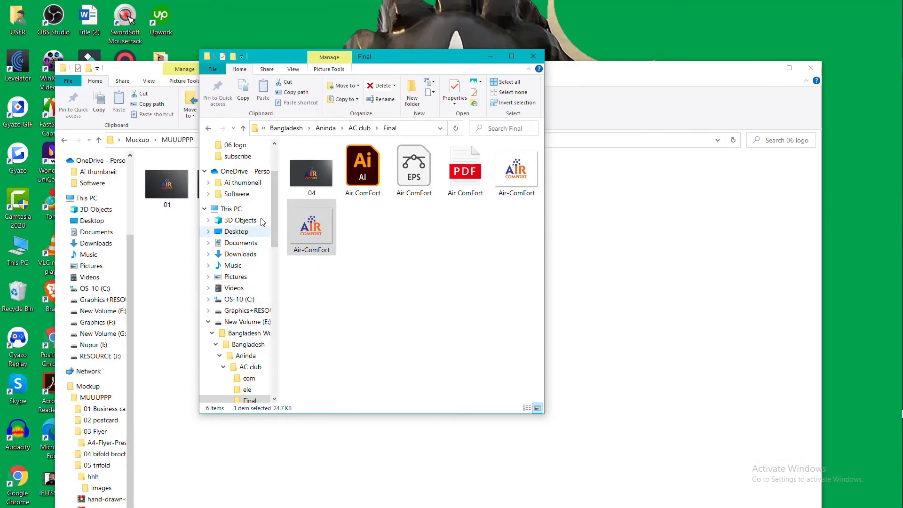
pyautogui.click(251, 233)
pyautogui.doubleClick(326, 182)
pyautogui.doubleClick(325, 163)
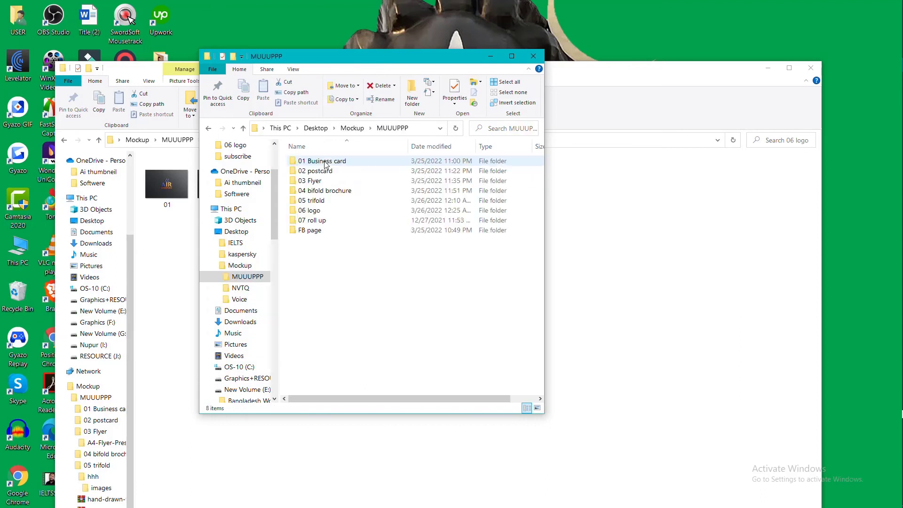
pyautogui.doubleClick(310, 210)
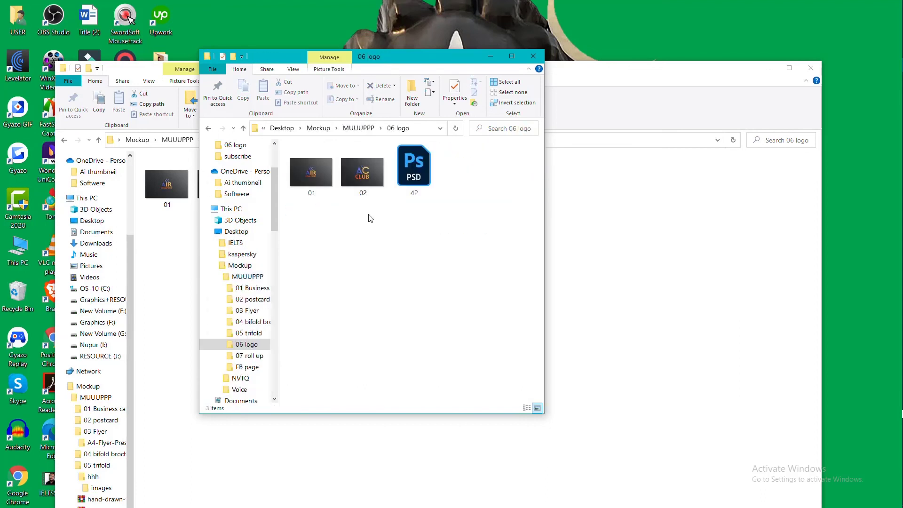
# Step: View the exported images 01.jpg and 02.jpg in Photos, and close the viewer
pyautogui.doubleClick(320, 177)
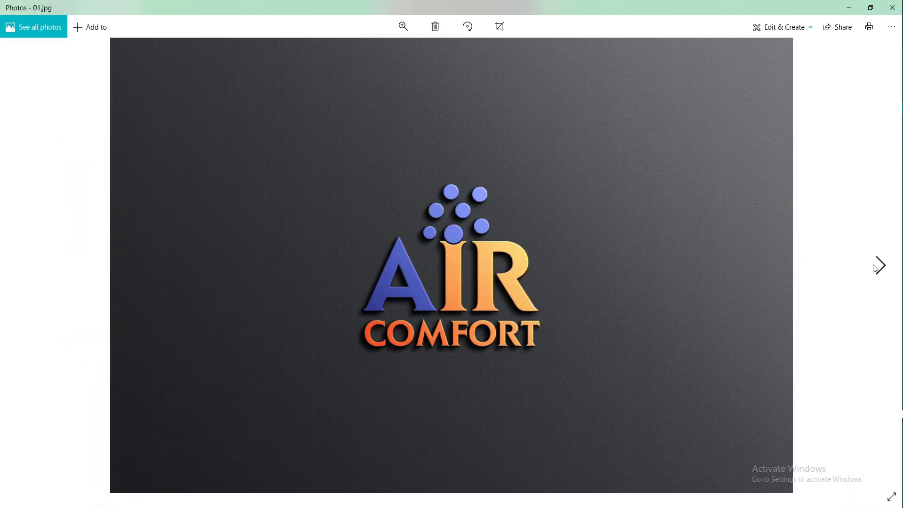
pyautogui.click(877, 266)
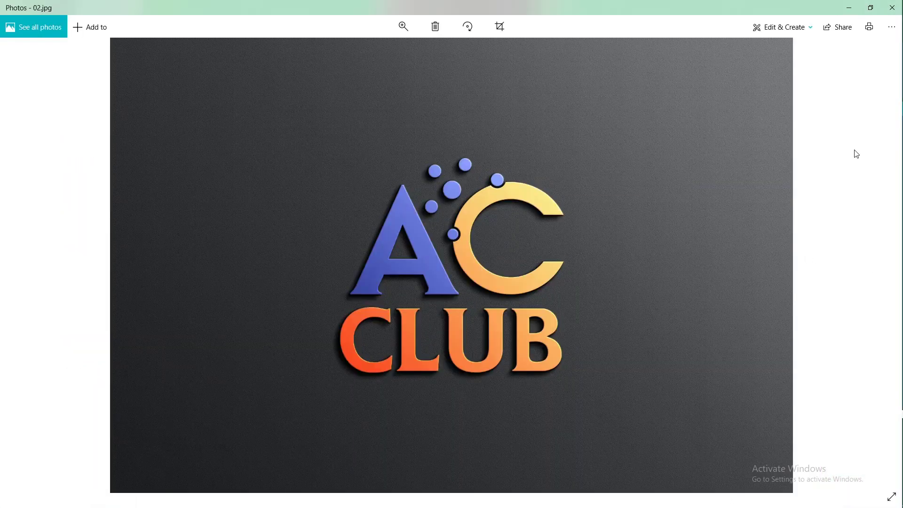
pyautogui.click(886, 15)
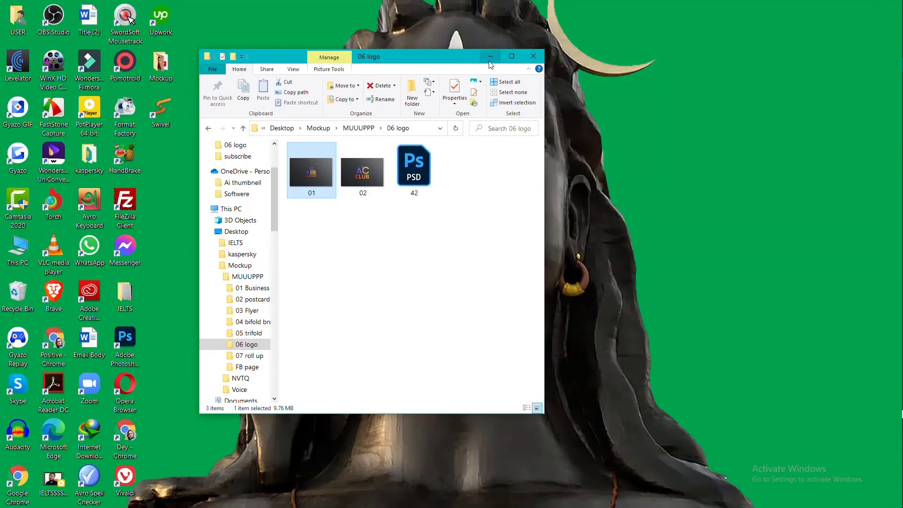
# Step: Switch back to the 42.psd document in Photoshop
pyautogui.moveTo(901, 413)
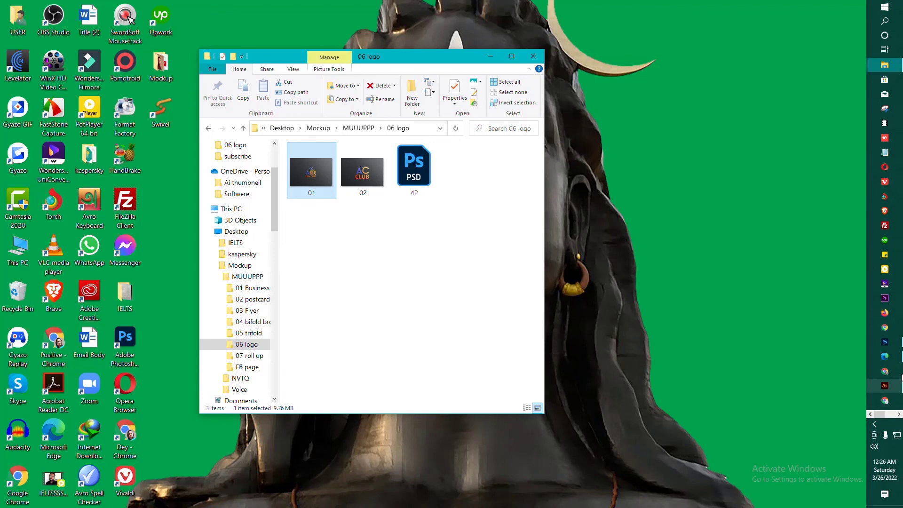
pyautogui.moveTo(901, 344)
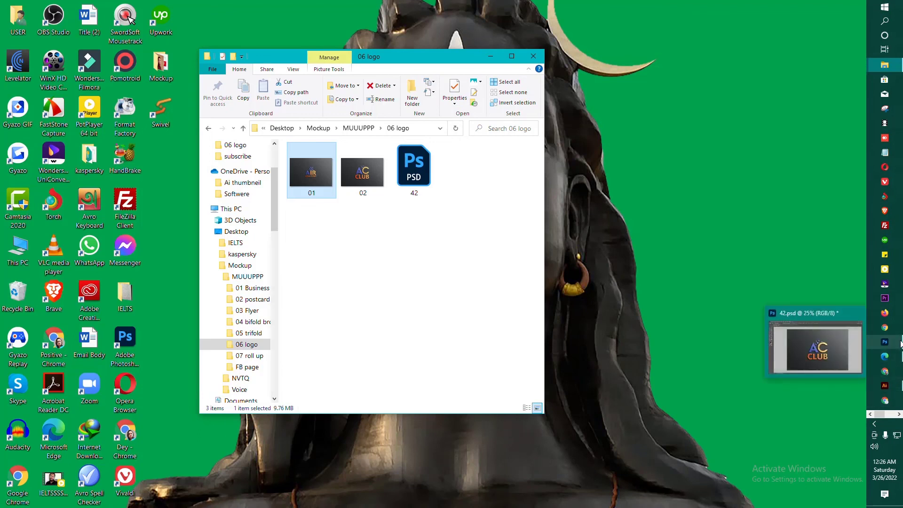